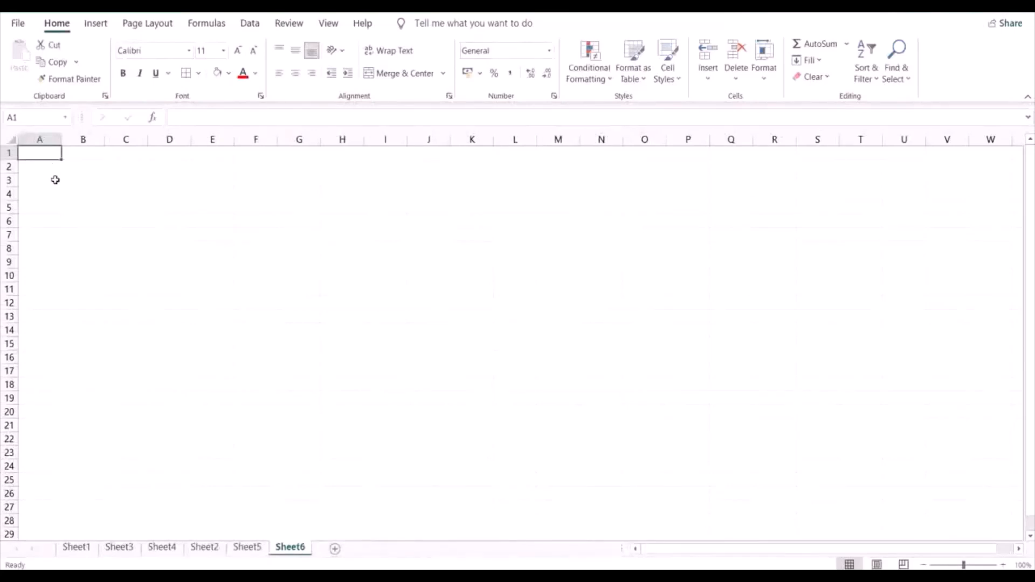
Step: Enter the column headings Emp name, Joining Date and Experience in cells A3, B3 and C3
click(55, 180)
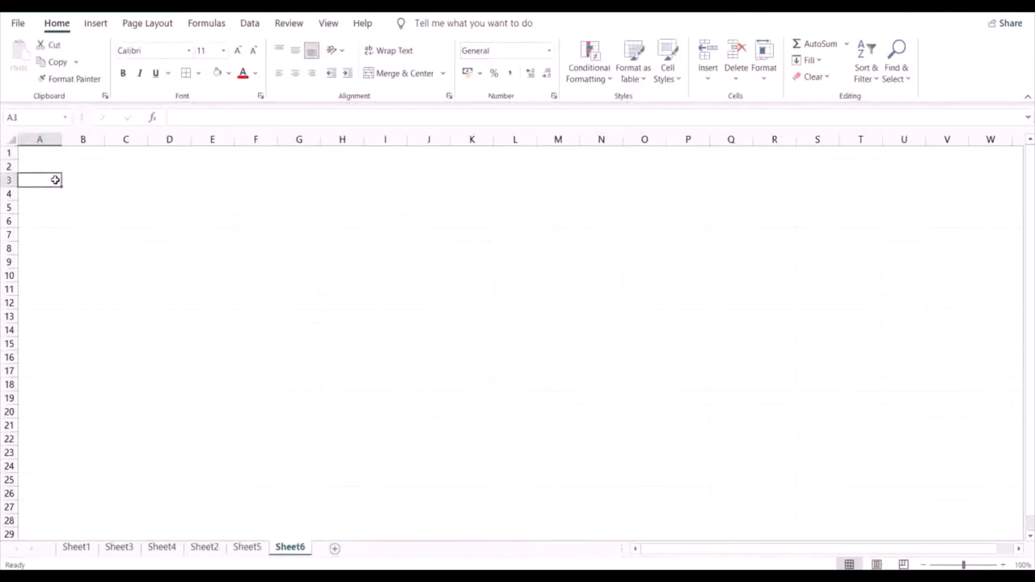
text(Emp)
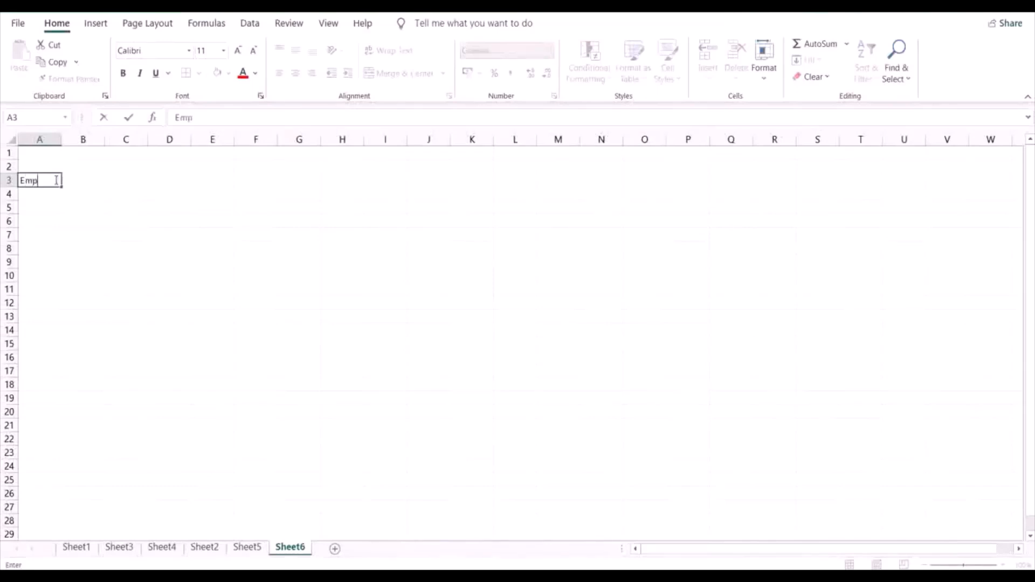
text( name)
click(71, 192)
click(82, 180)
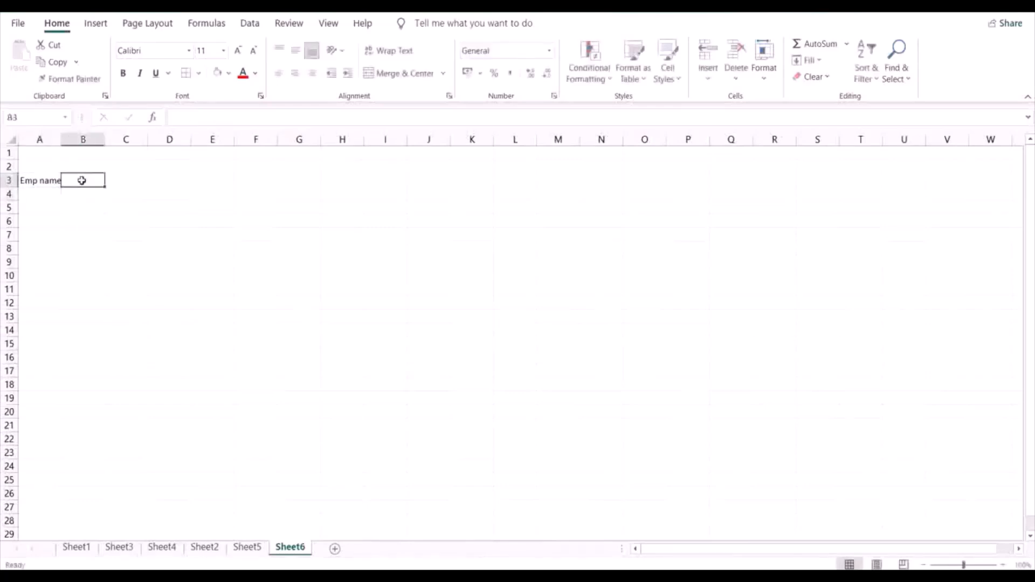
text(J)
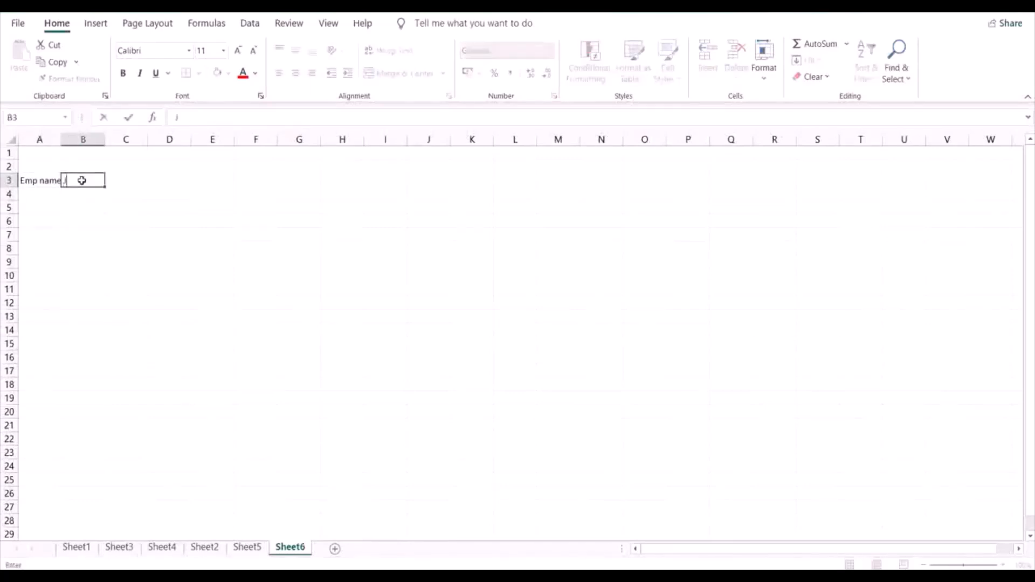
text(oining Date)
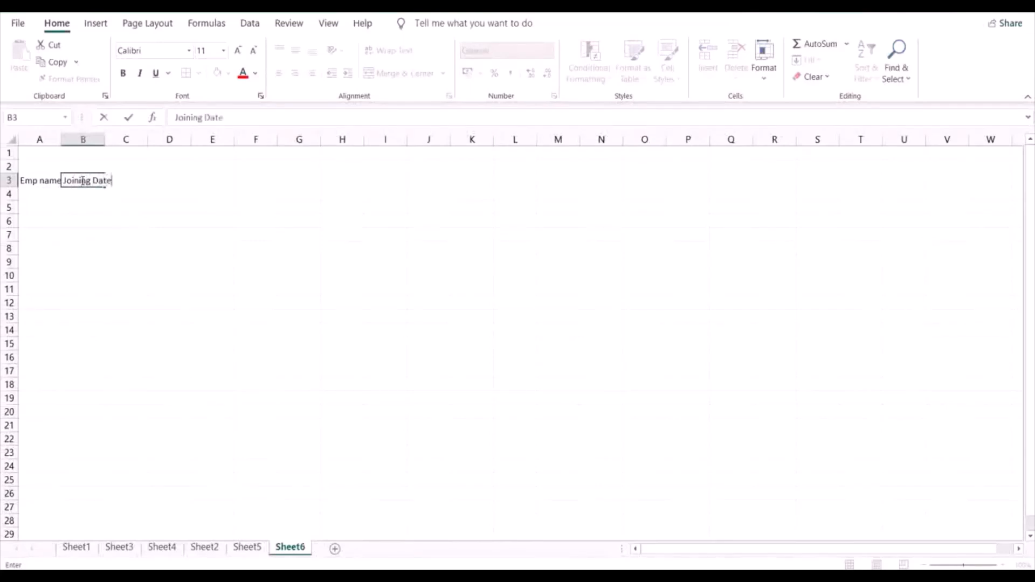
click(124, 195)
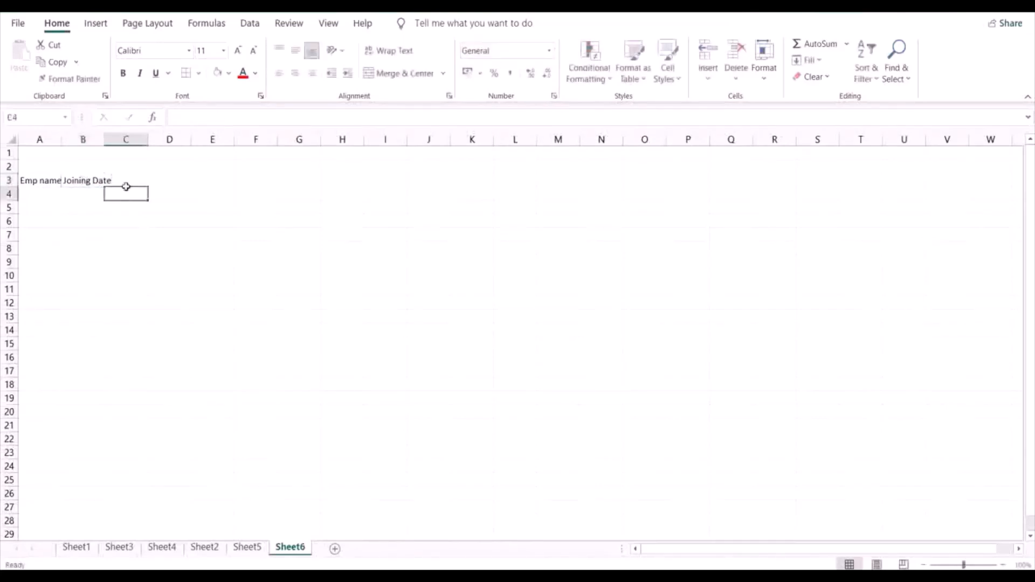
click(129, 180)
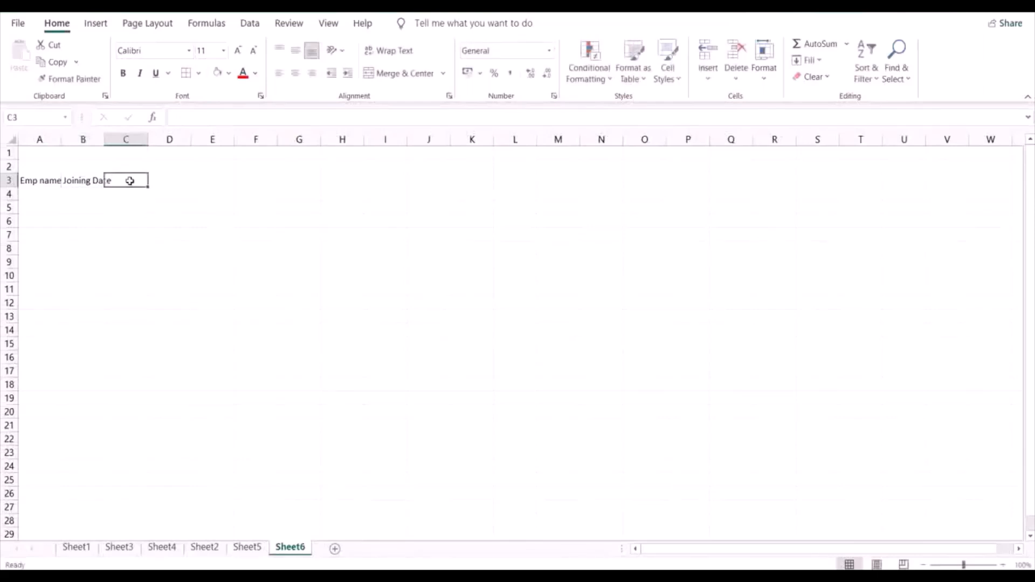
text(Expe)
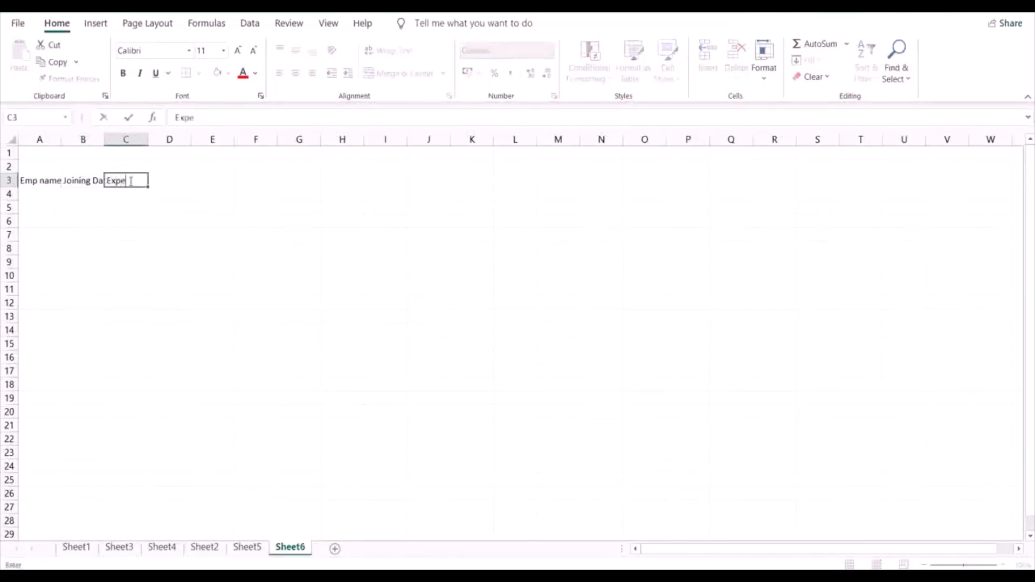
text(rience)
click(254, 185)
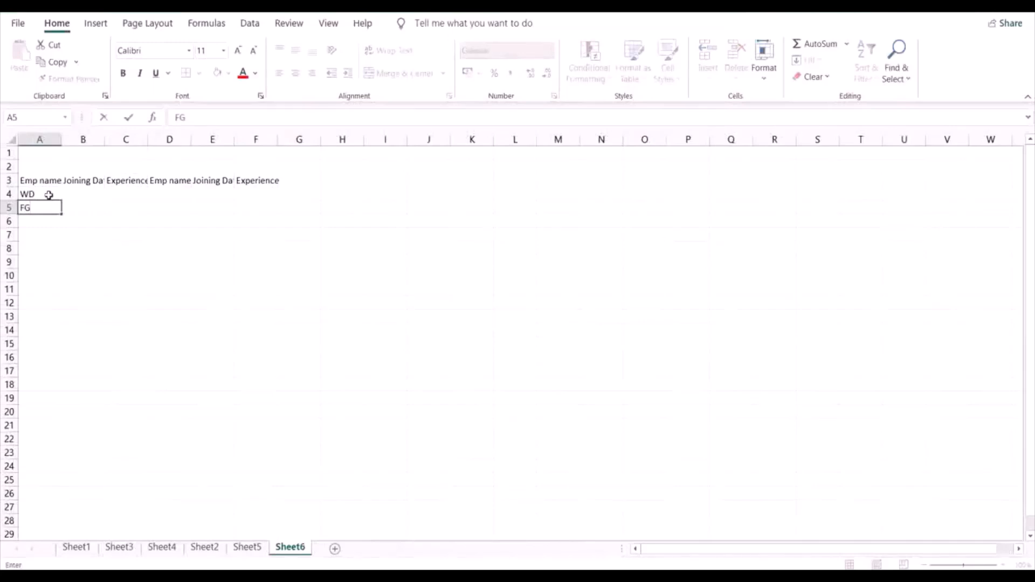
Step: Complete the first employee column with AS in A6 and enter the joining date 03-12-2020 in B4
key(Return)
text(AS)
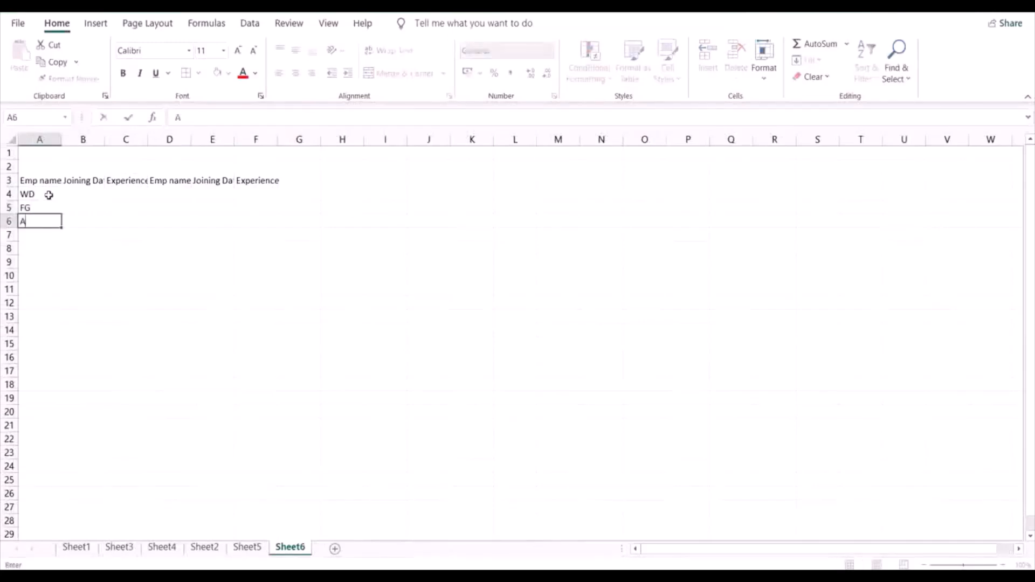
click(84, 192)
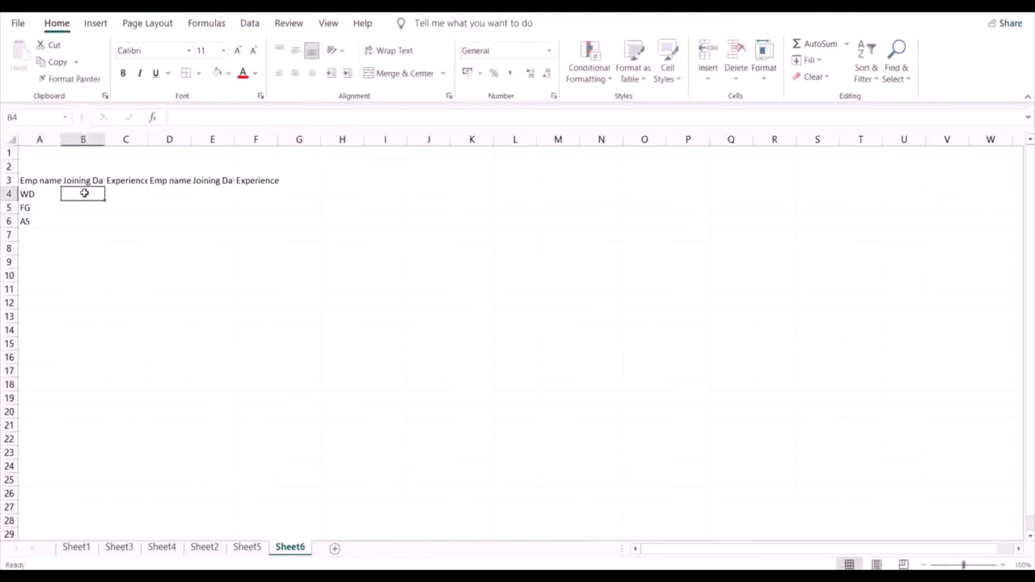
text(03-12)
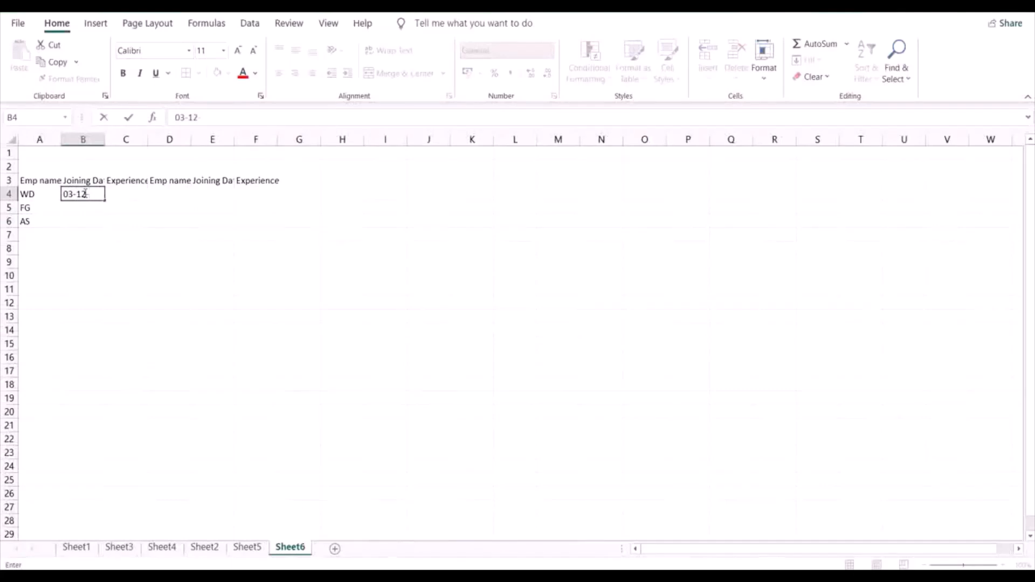
text(-2020)
click(82, 211)
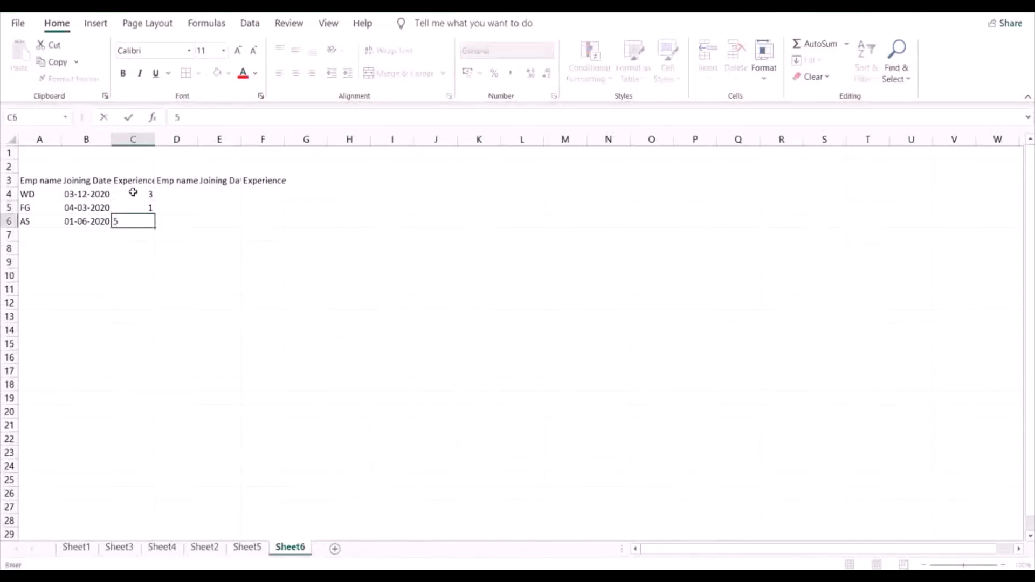
Step: Enter TY in D4 and UY in D5 under the second Emp name heading
click(176, 192)
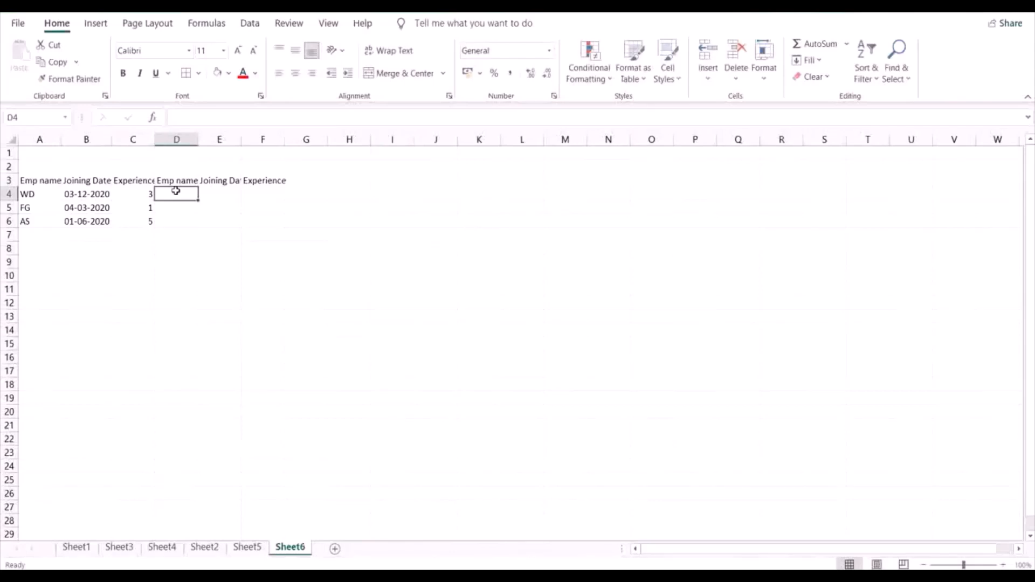
text(TY)
key(Return)
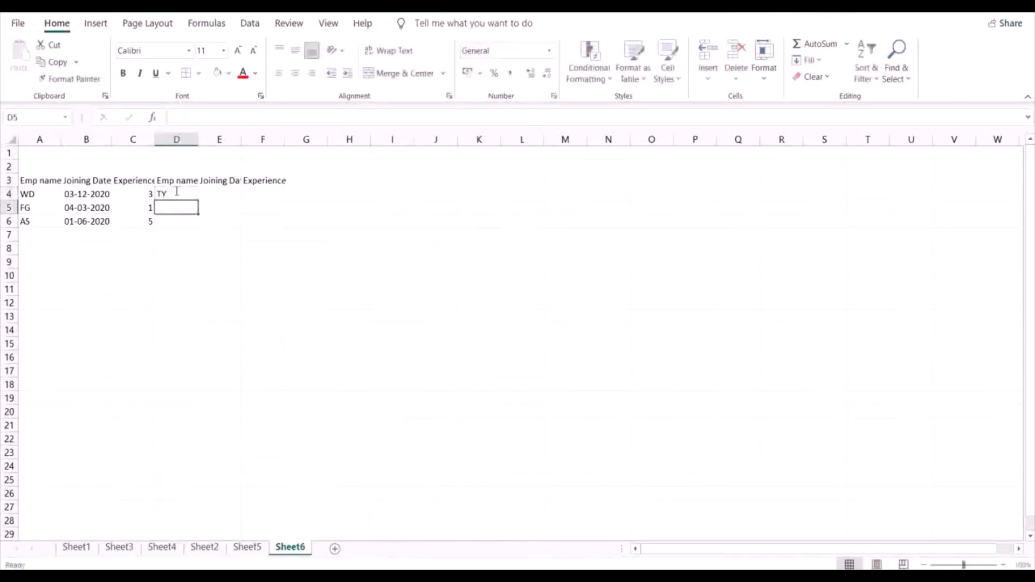
text(UY)
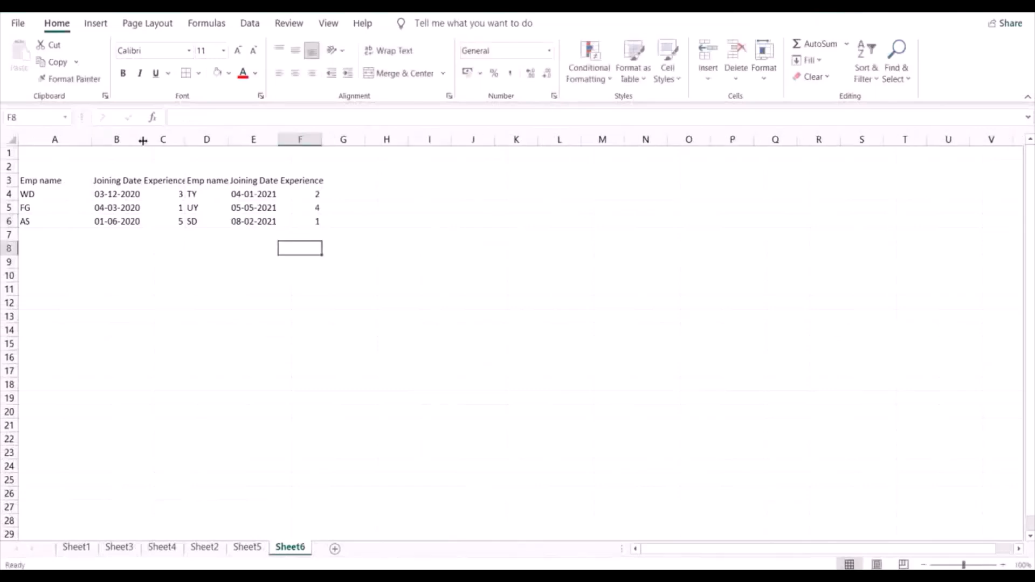
Step: Widen column B, which holds the first set of joining dates
drag(143, 140, 143, 140)
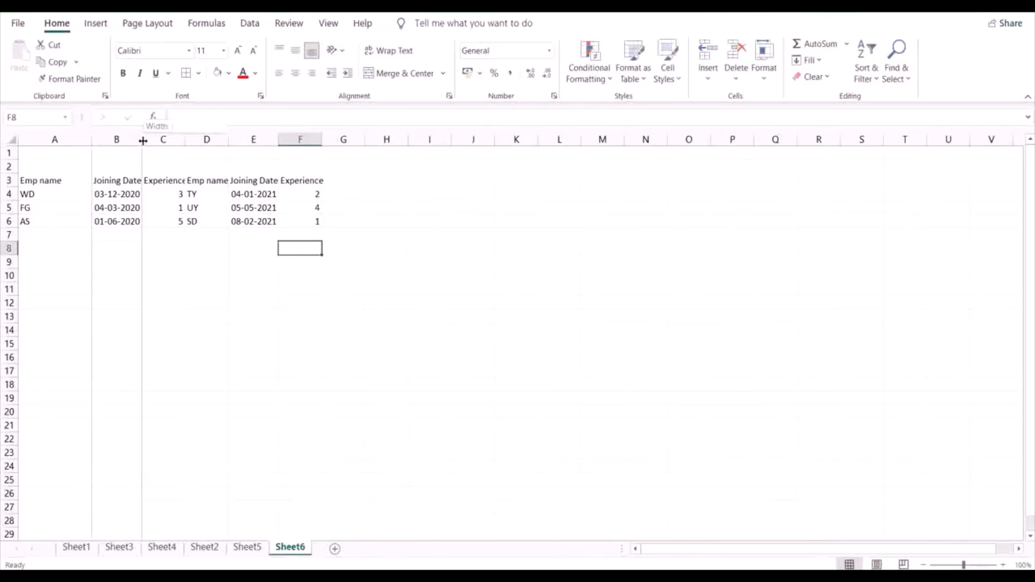
Step: Switch to the Notepad notes, highlight instruction 2 on creating and centering headings, and return to the Excel sheet
key(alt+Tab)
drag(56, 150, 367, 186)
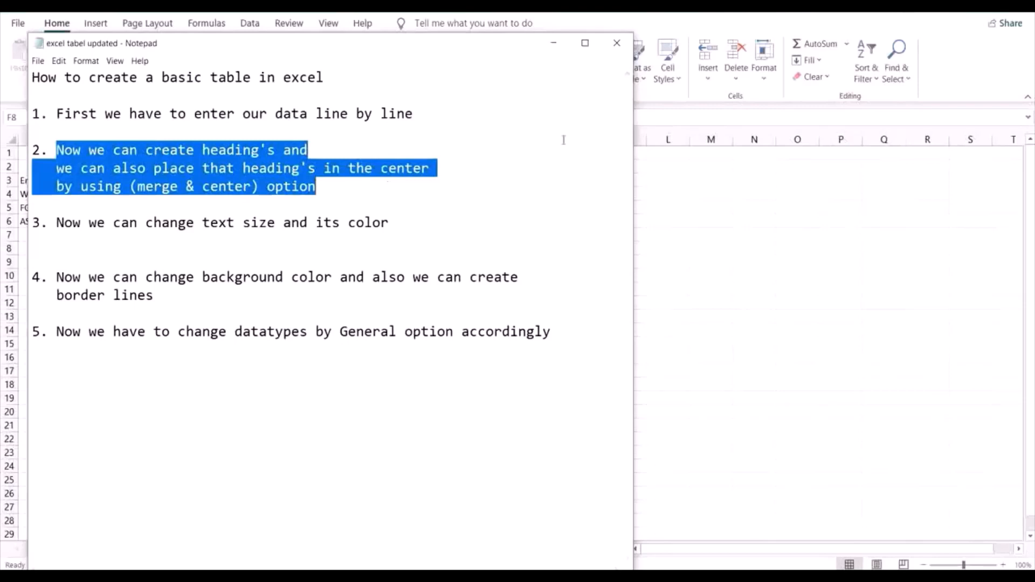
key(alt+Tab)
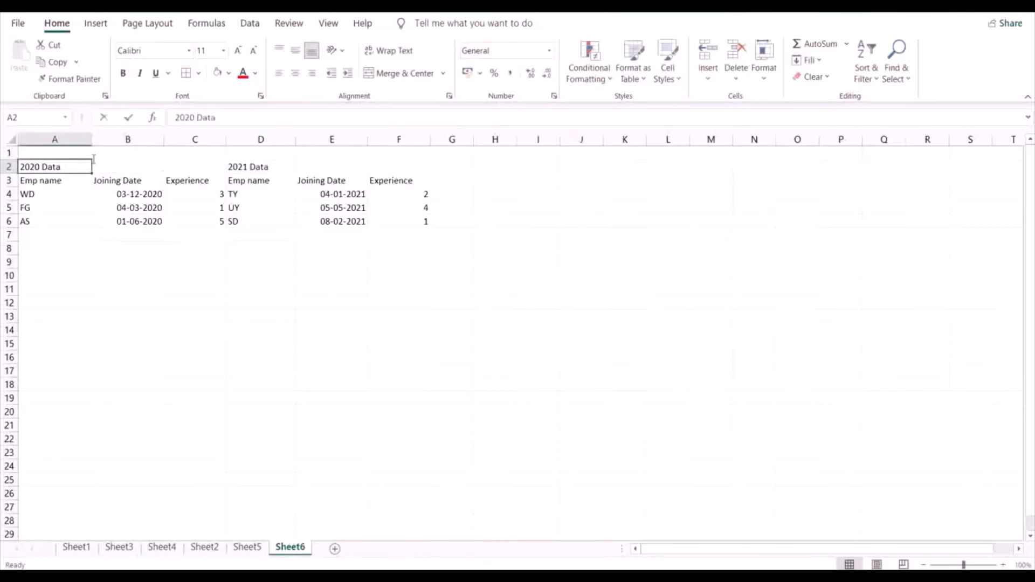
Step: Merge and center the 2020 Data heading across cells A2 to C2
key(F2)
click(94, 156)
drag(78, 172, 181, 169)
click(79, 166)
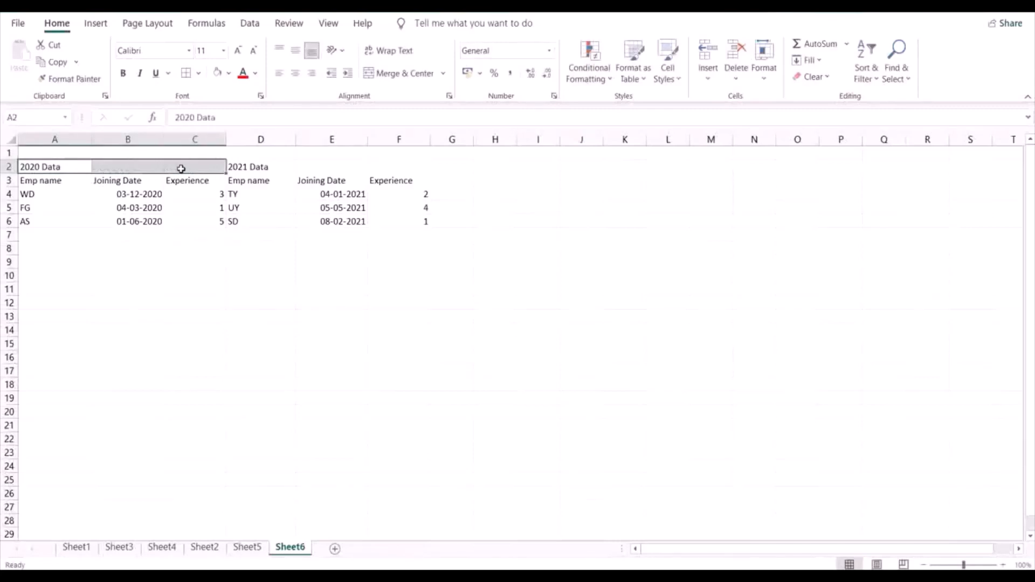
click(411, 74)
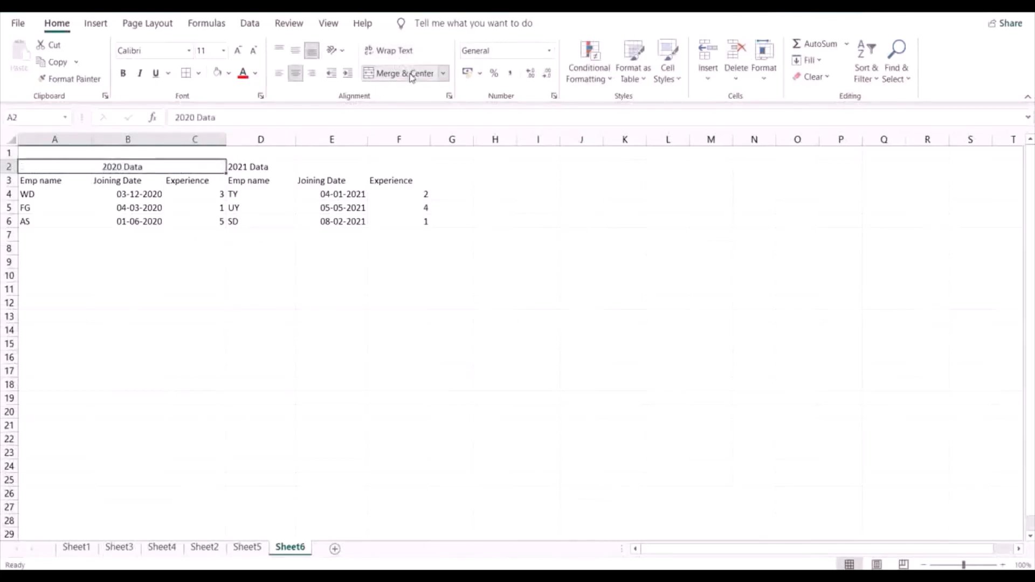
Step: Merge and center the 2021 Data heading across D2 to F2, and center each column heading in row 3
click(273, 166)
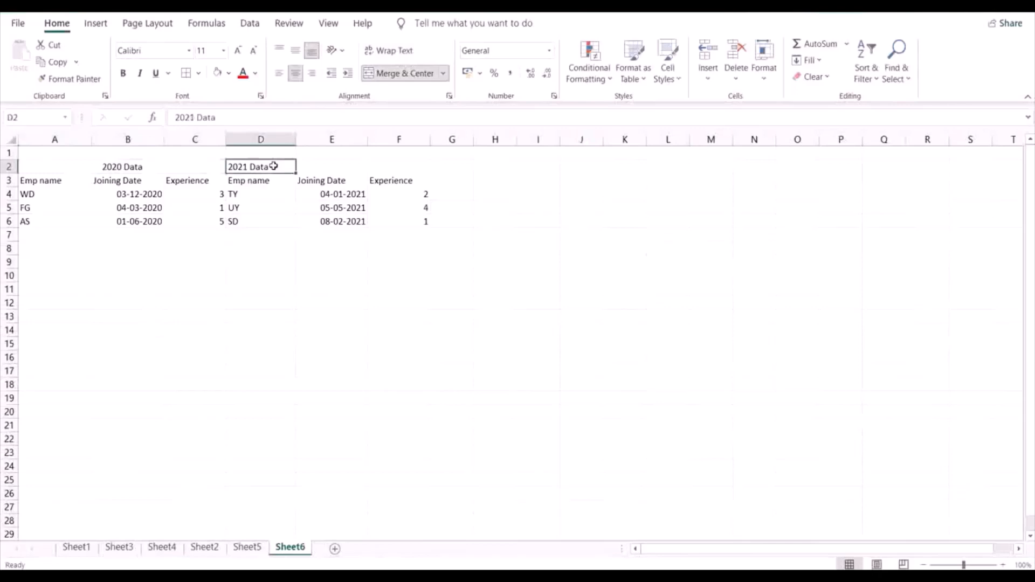
click(140, 180)
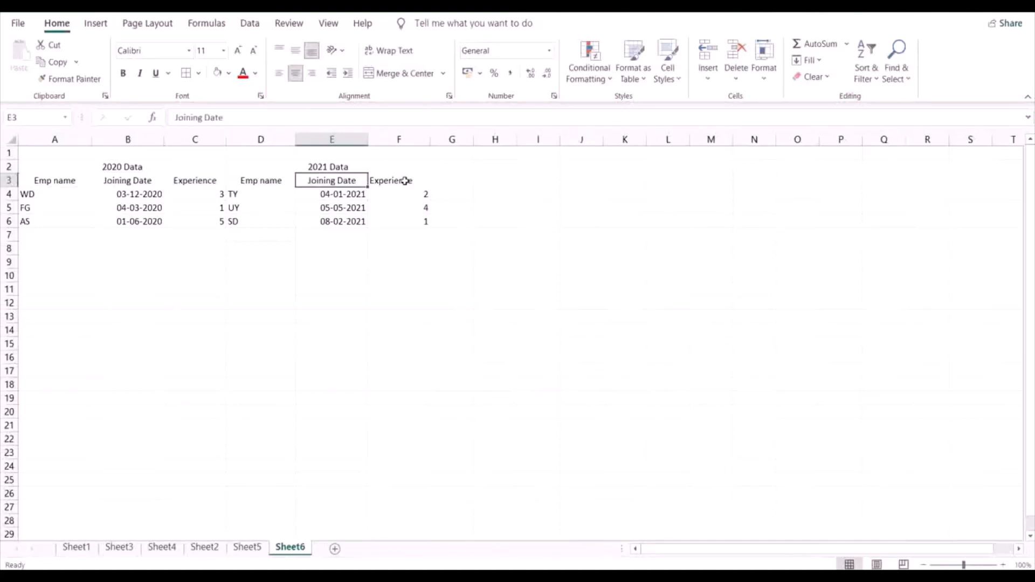
click(405, 180)
click(423, 80)
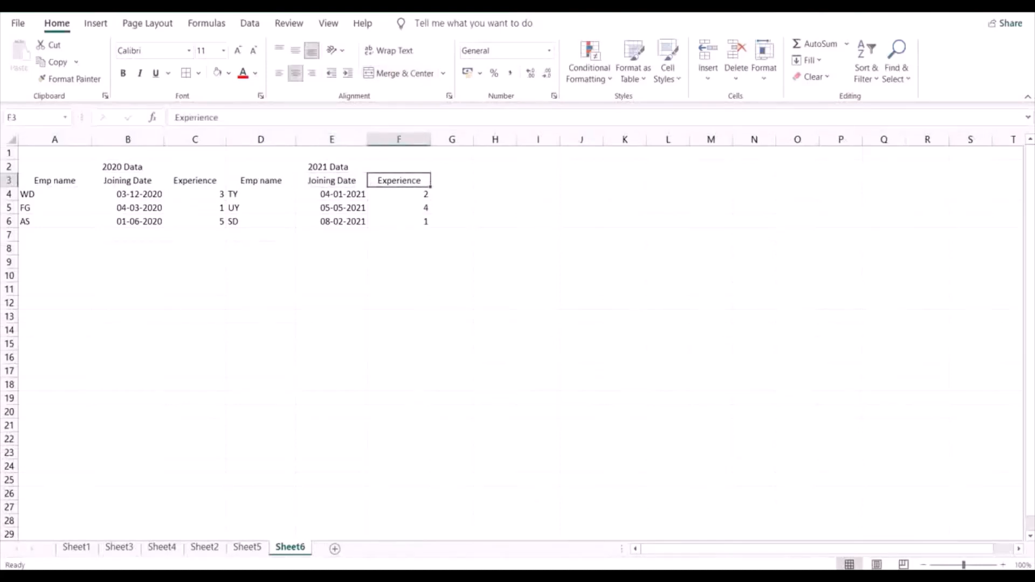
Step: Switch to the Notepad notes, highlight instruction 3 on text size and color, and go back to the Excel sheet
click(549, 576)
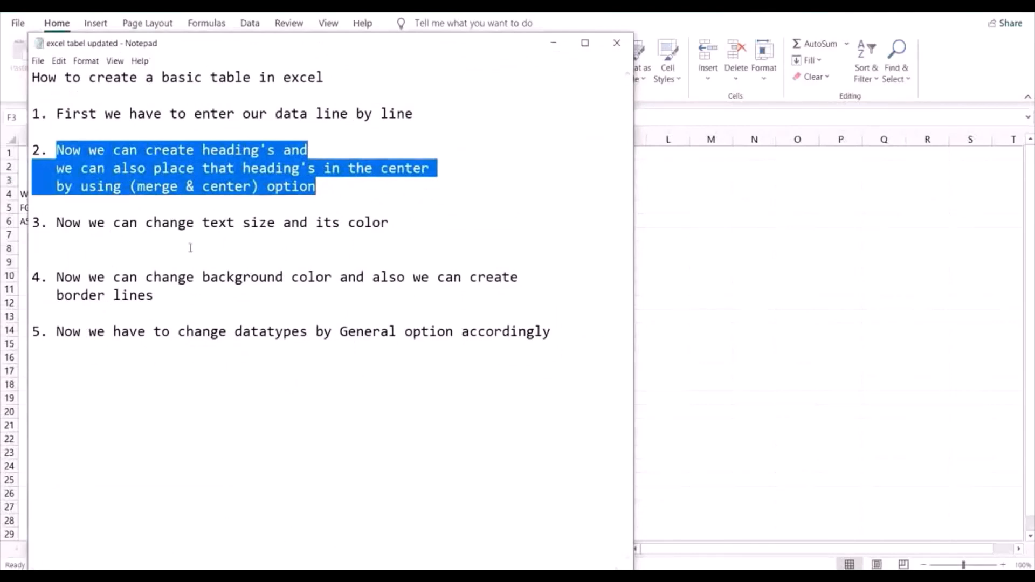
drag(56, 223, 397, 223)
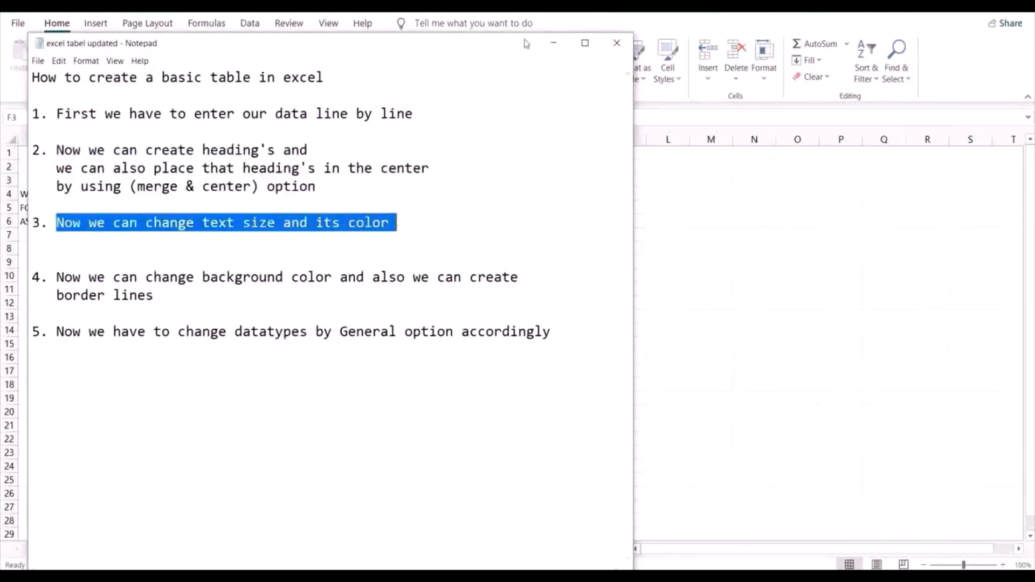
click(557, 43)
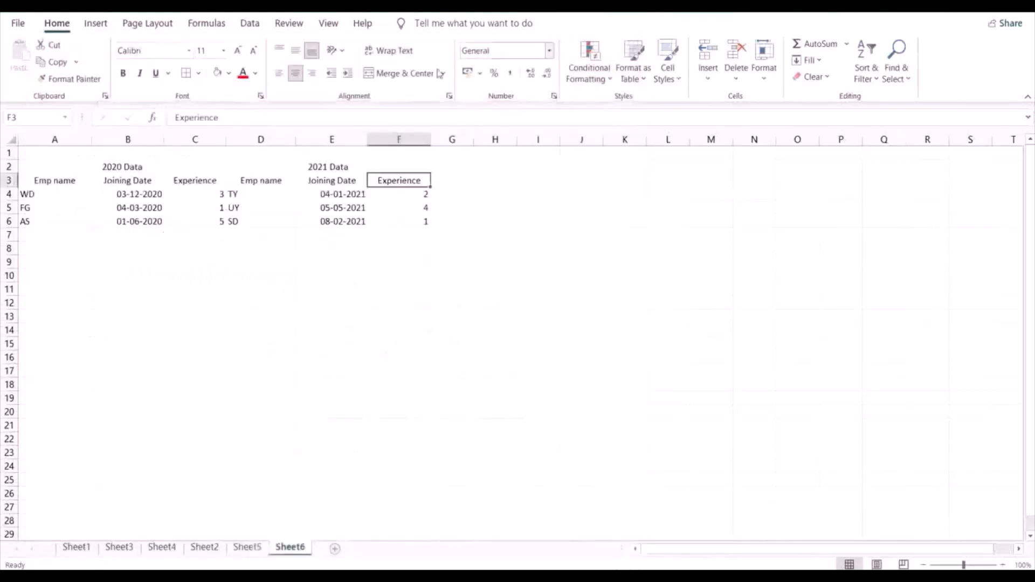
Step: Format the 2020 Data and 2021 Data headings in size 16 orange text, and color the row 3 column headings red
click(152, 166)
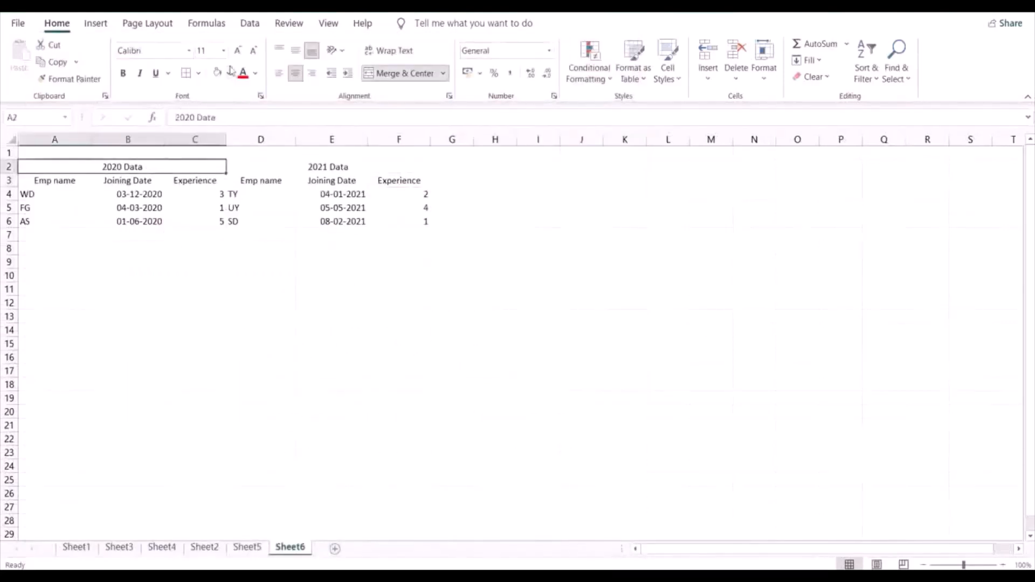
click(224, 50)
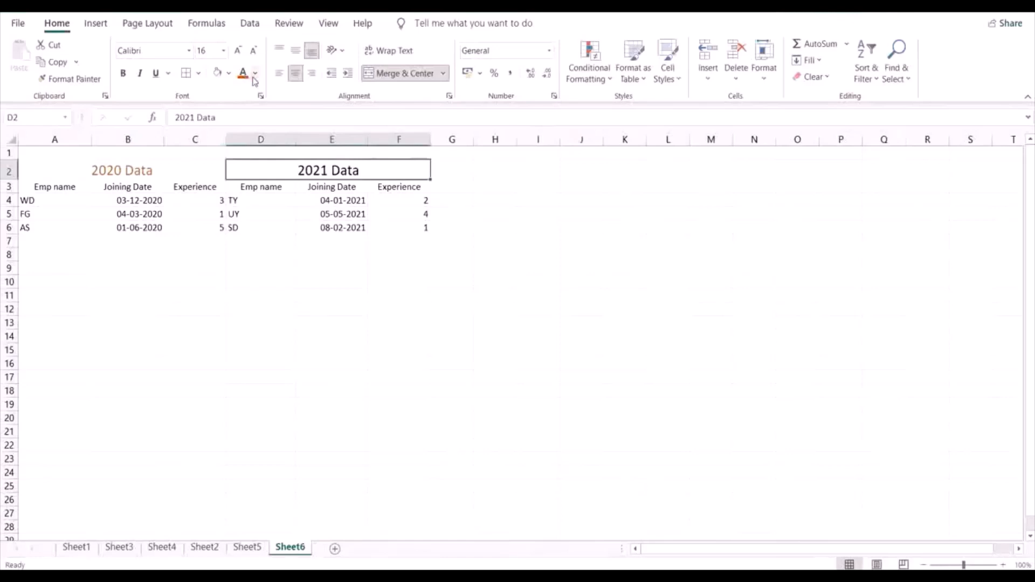
click(255, 74)
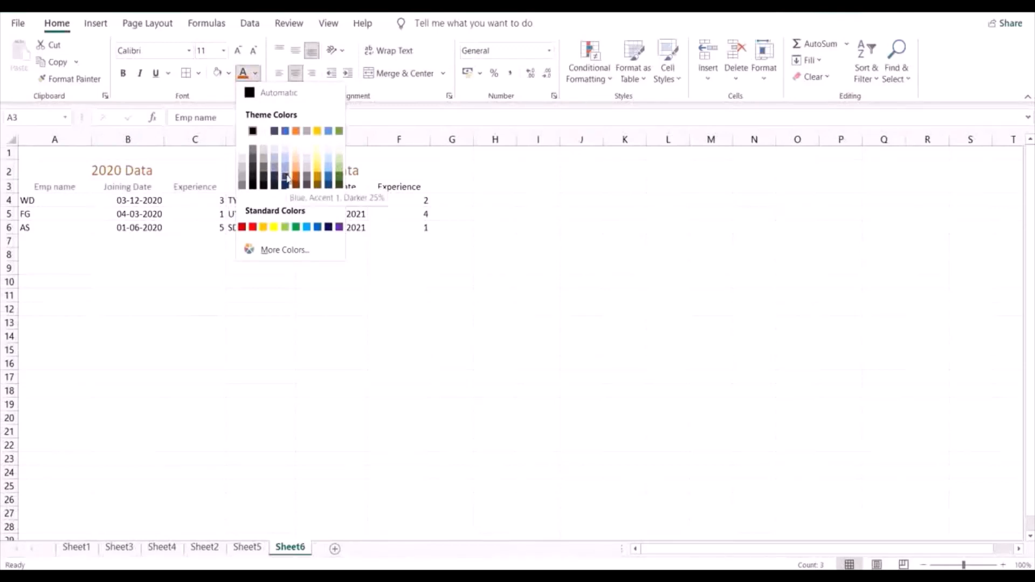
click(253, 227)
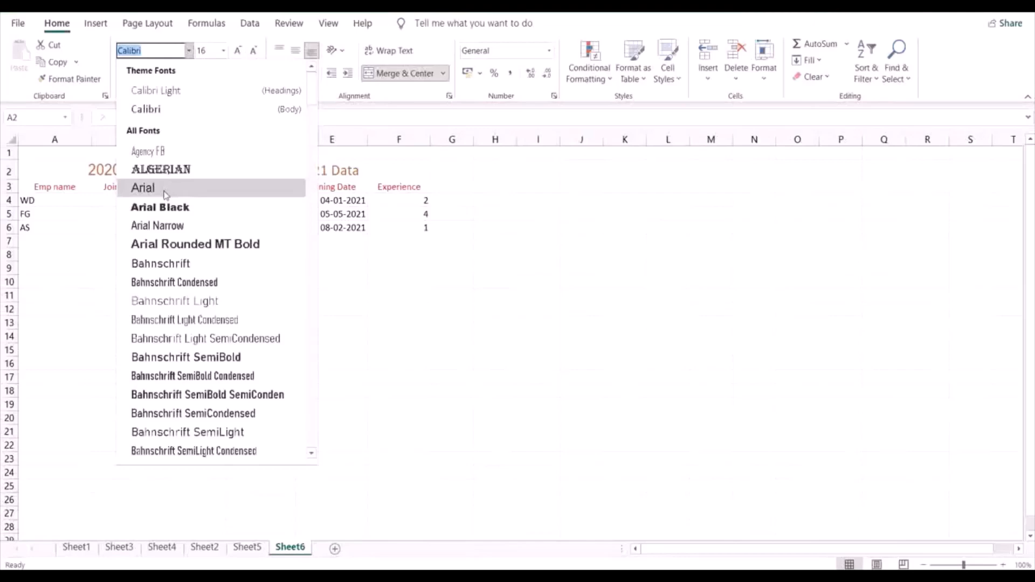
Step: Apply the Arial font to the year headings in row 2 and the column headings in A3 to C3
click(164, 191)
drag(111, 186, 83, 184)
click(83, 183)
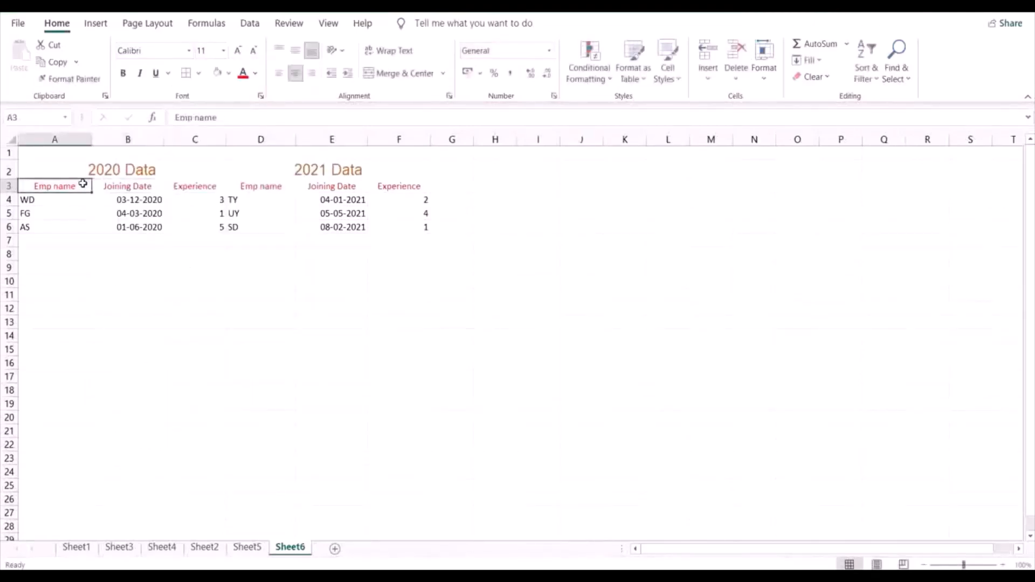
drag(184, 185, 72, 187)
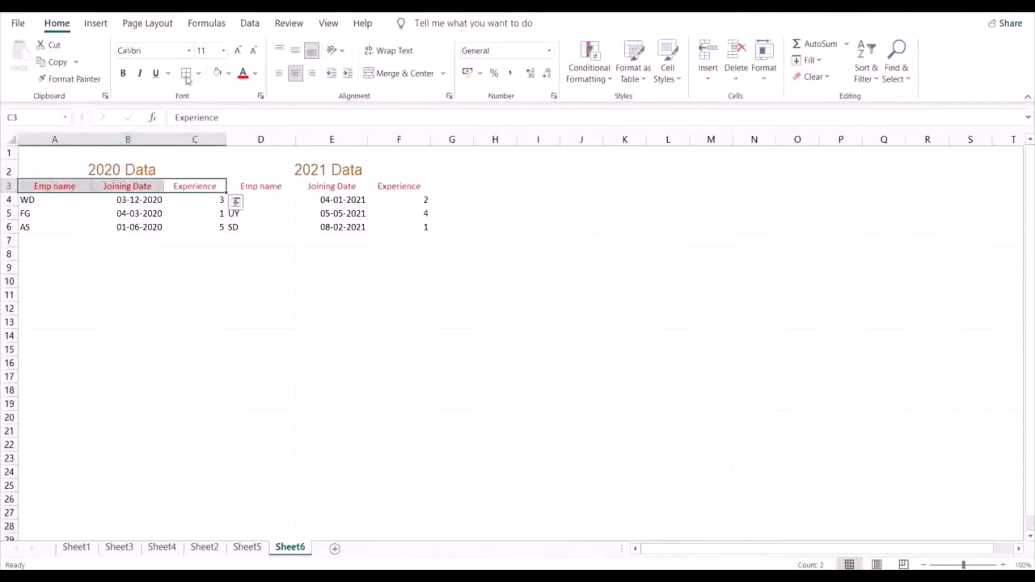
click(189, 50)
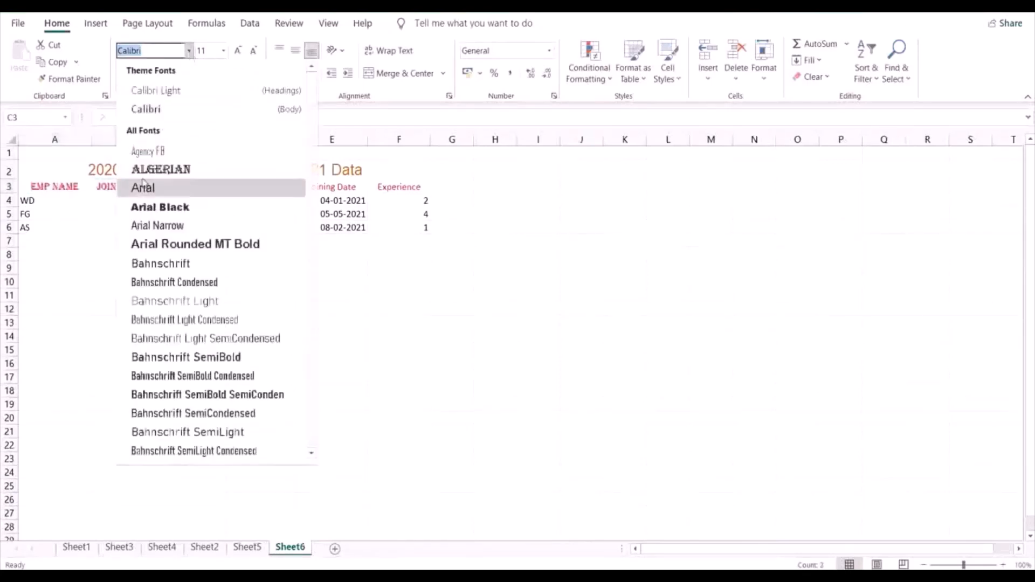
click(143, 188)
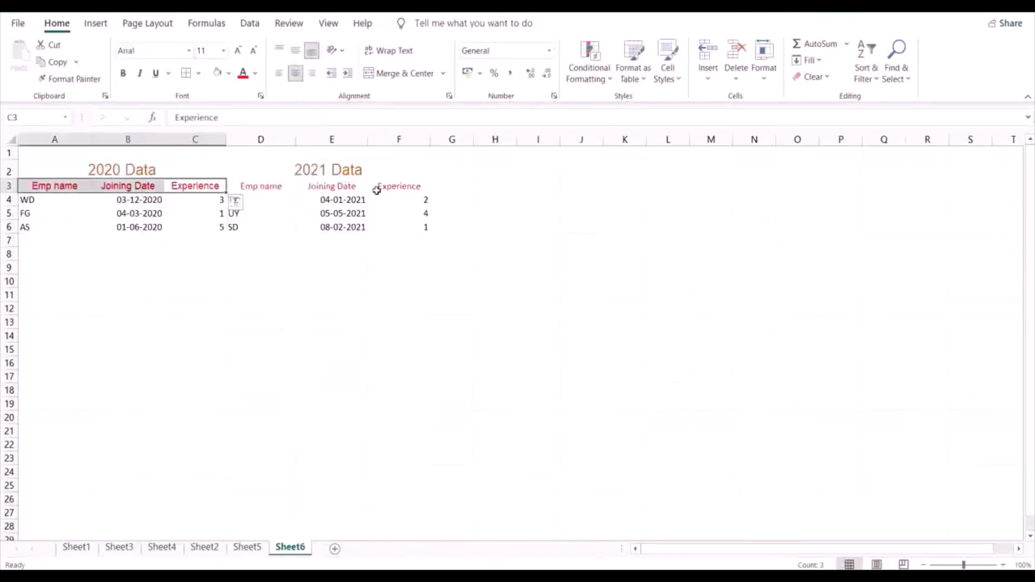
Step: Apply the Arial font to the column headings in D3 to F3, and consult instruction 4 in the Notepad notes before returning to Excel
click(376, 189)
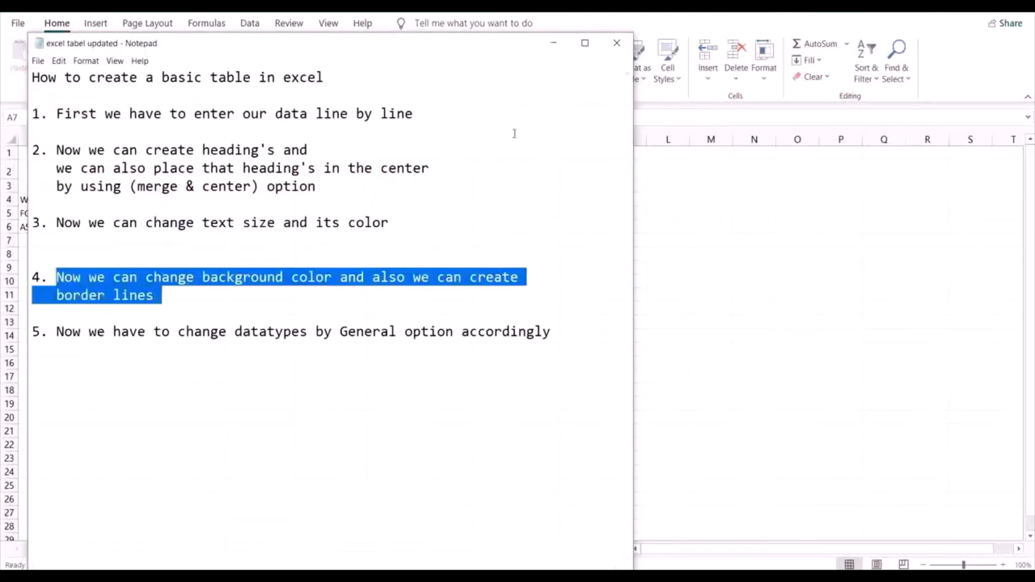
click(553, 43)
Step: Fill the 2020 Data heading with Green, Accent 6, Lighter 40%, the 2021 Data heading gold, row 3 headings blue and A4 to C6 pale blue
click(194, 165)
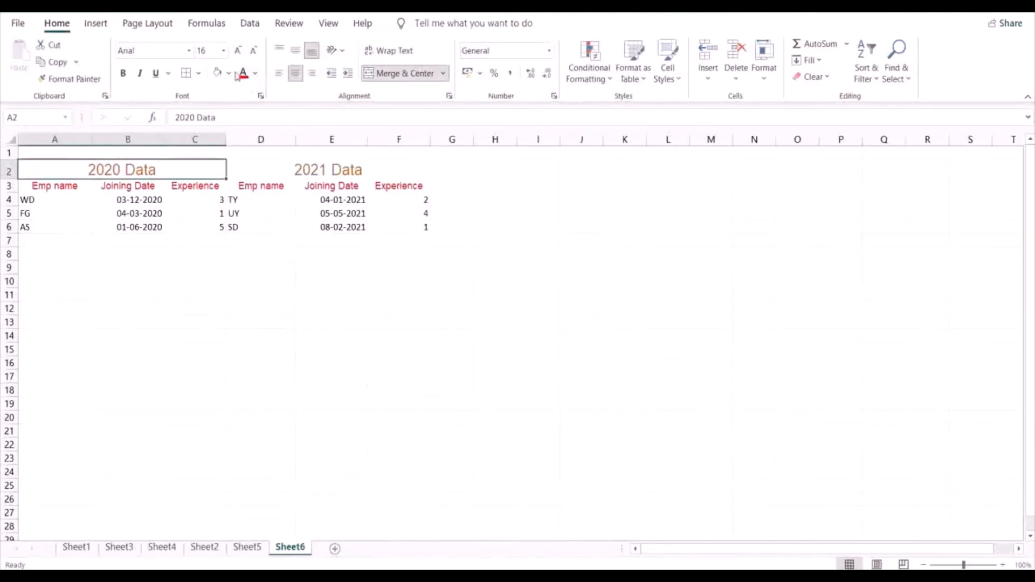
click(230, 74)
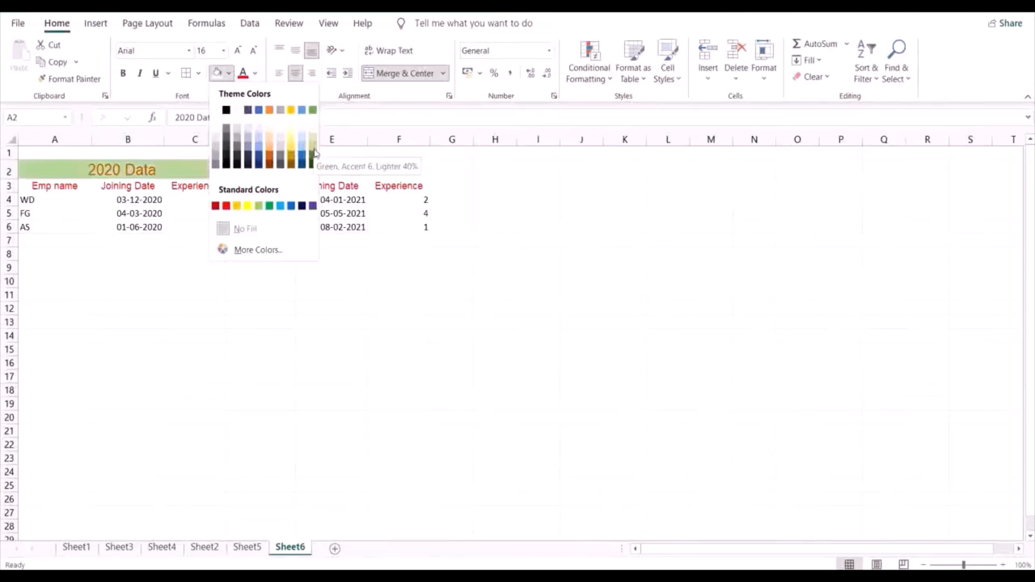
click(229, 74)
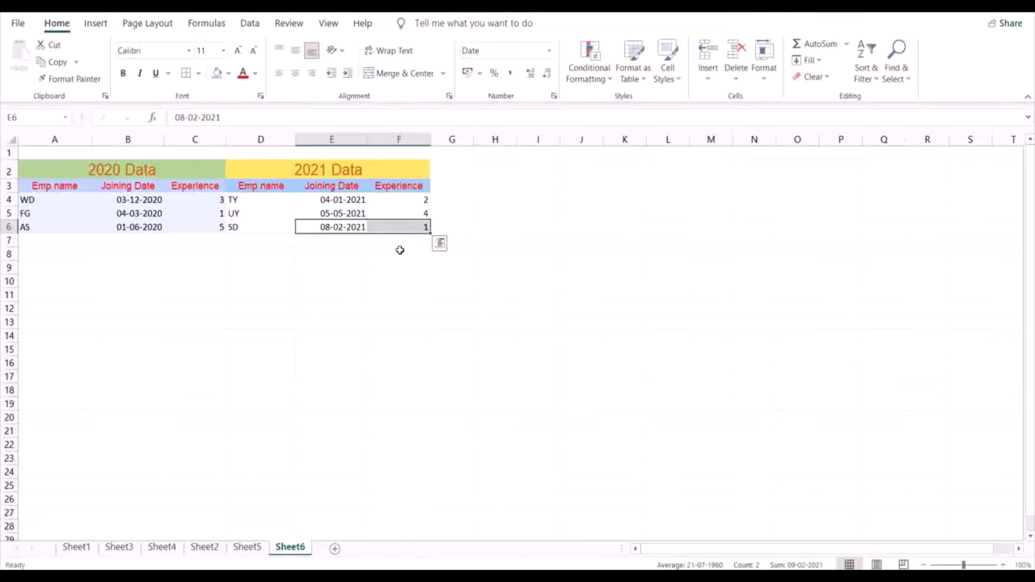
Step: Fill the 2021 data cells D4 to F6 with Light Gray, Background 2, Darker 10%
drag(399, 250, 270, 201)
click(408, 231)
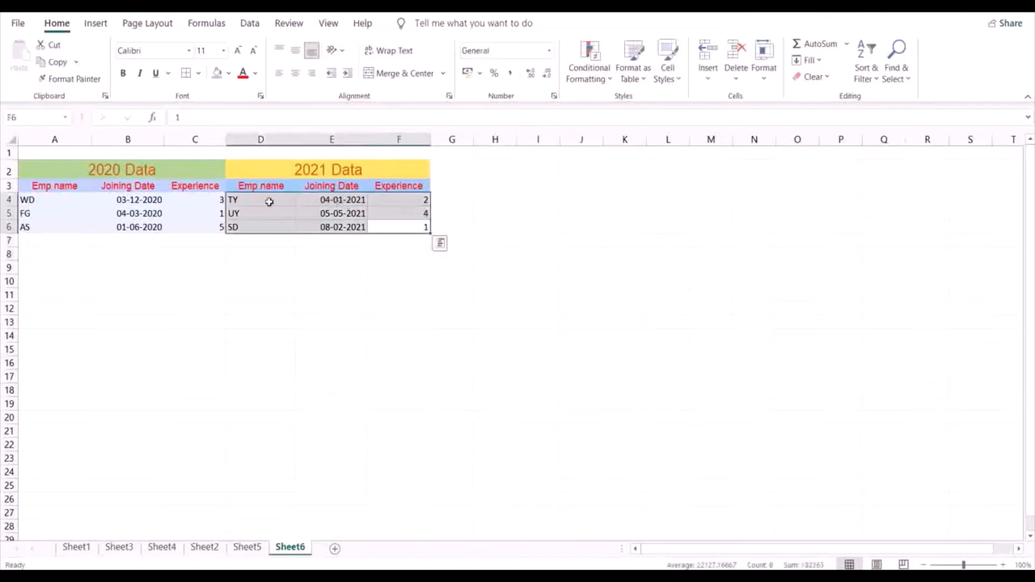
click(230, 75)
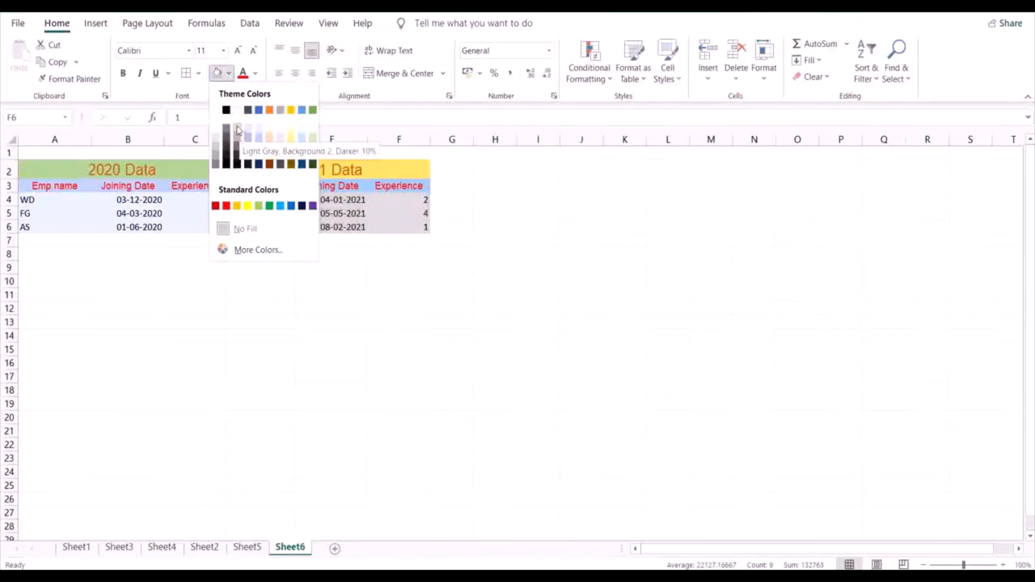
click(239, 134)
click(156, 272)
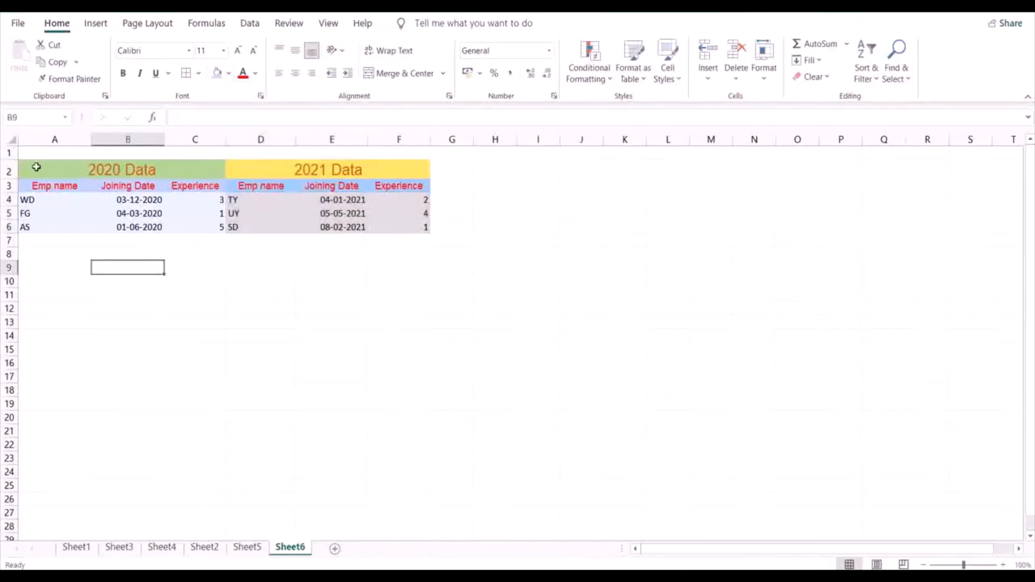
Step: Add border lines around every cell of the table A2 to F6, and set column A to the Text format
drag(36, 167, 250, 201)
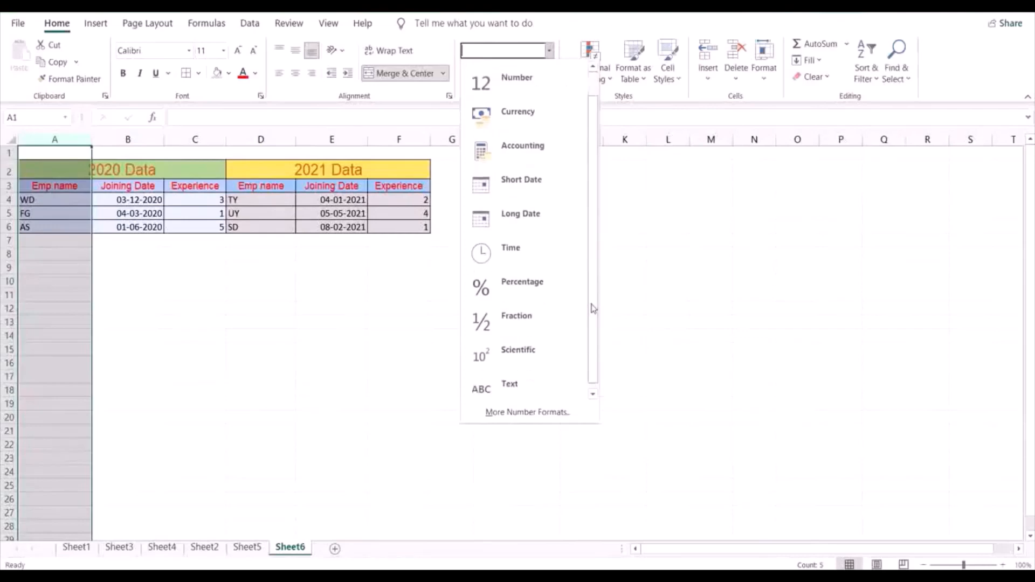
drag(592, 308, 591, 330)
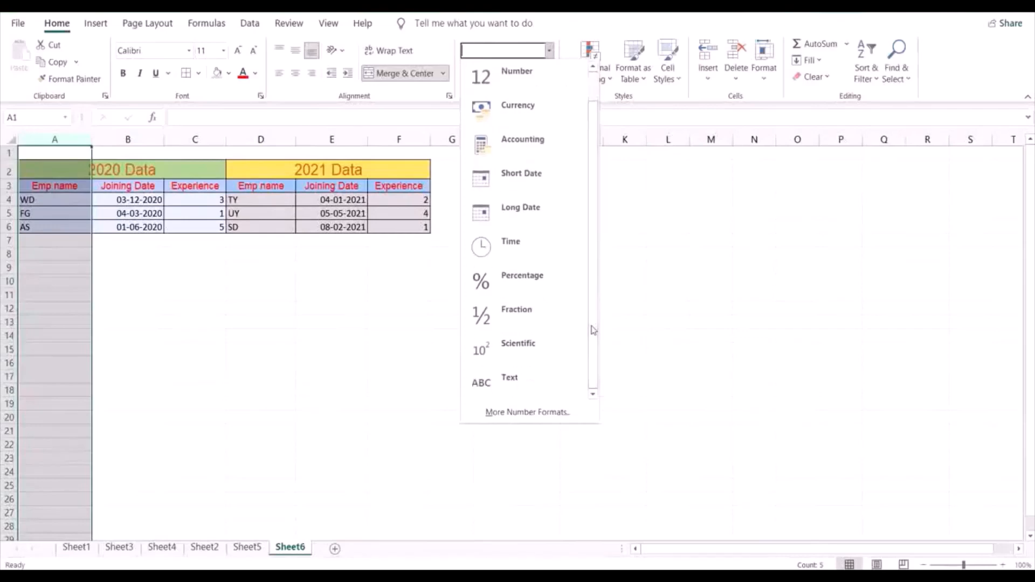
click(536, 377)
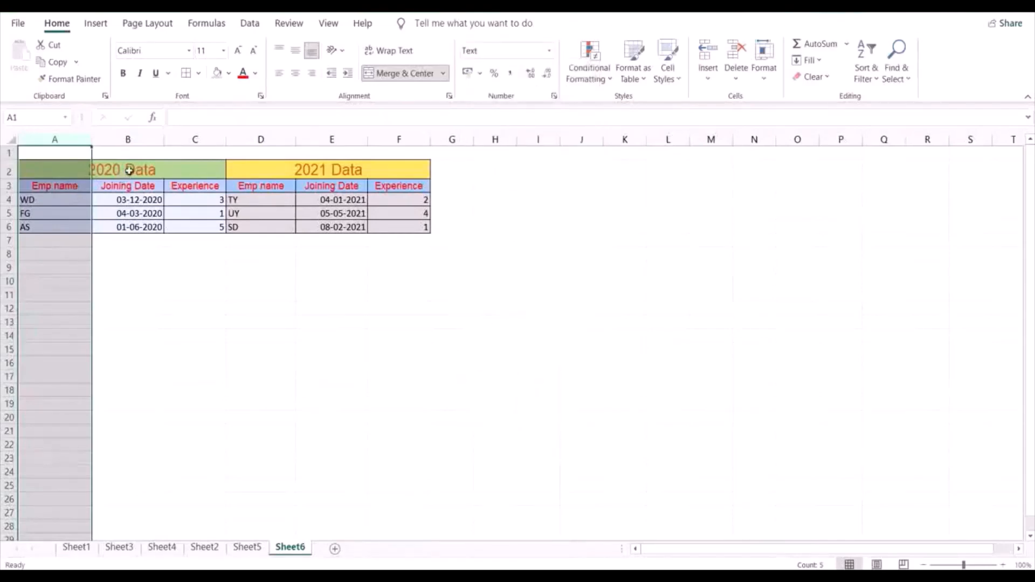
Step: Set the data formats of column B to Short Date, column C to Number and column D to Text
click(129, 139)
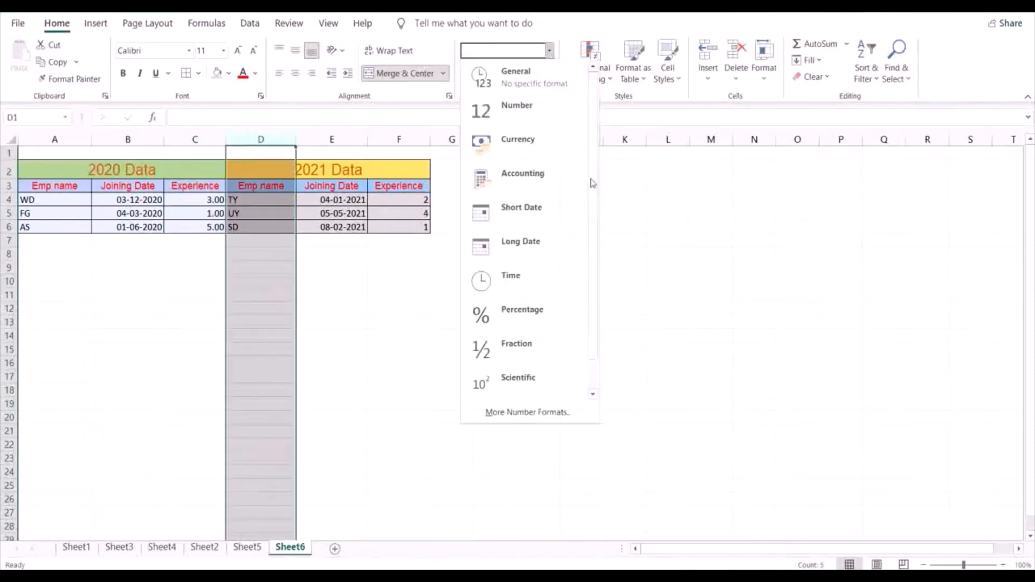
drag(592, 183, 594, 297)
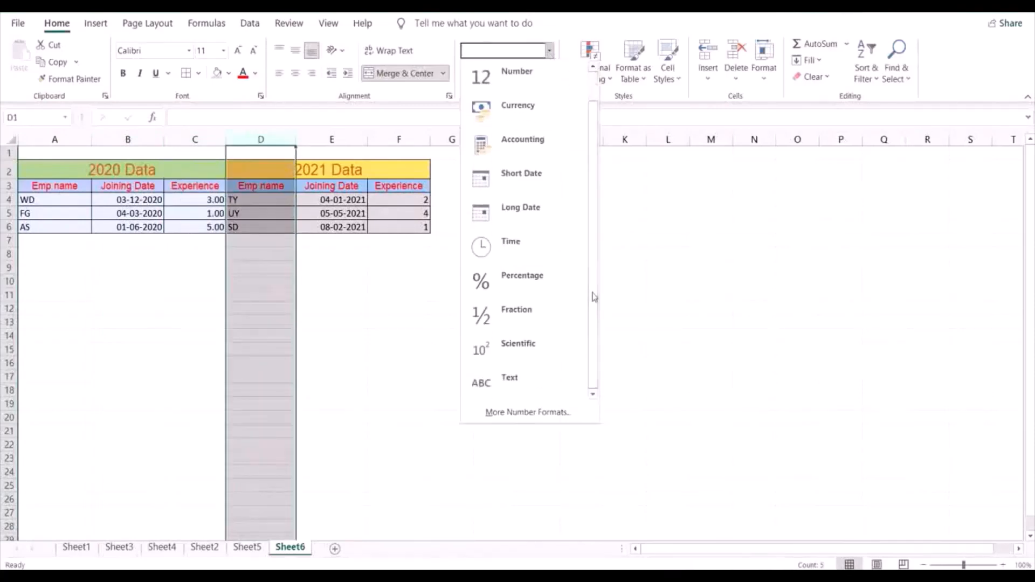
click(544, 382)
Step: Set the 2021 Joining Date column E to the Long Date format
click(328, 139)
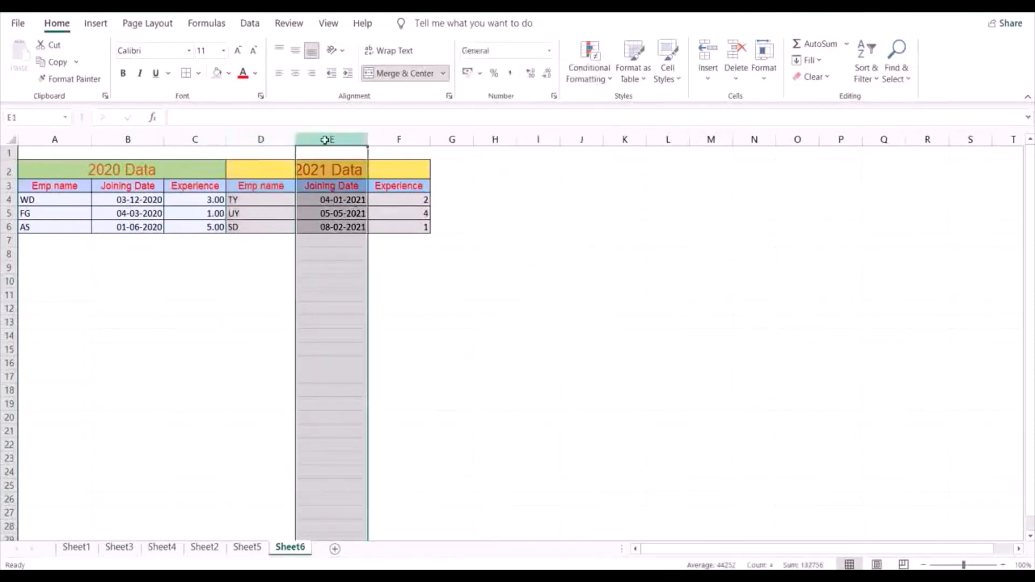
click(551, 51)
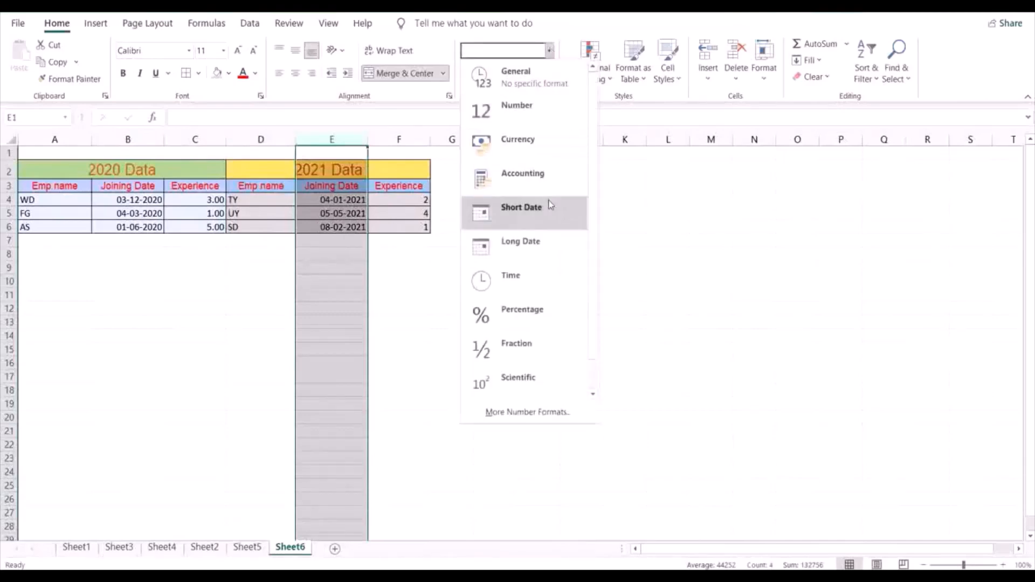
click(533, 245)
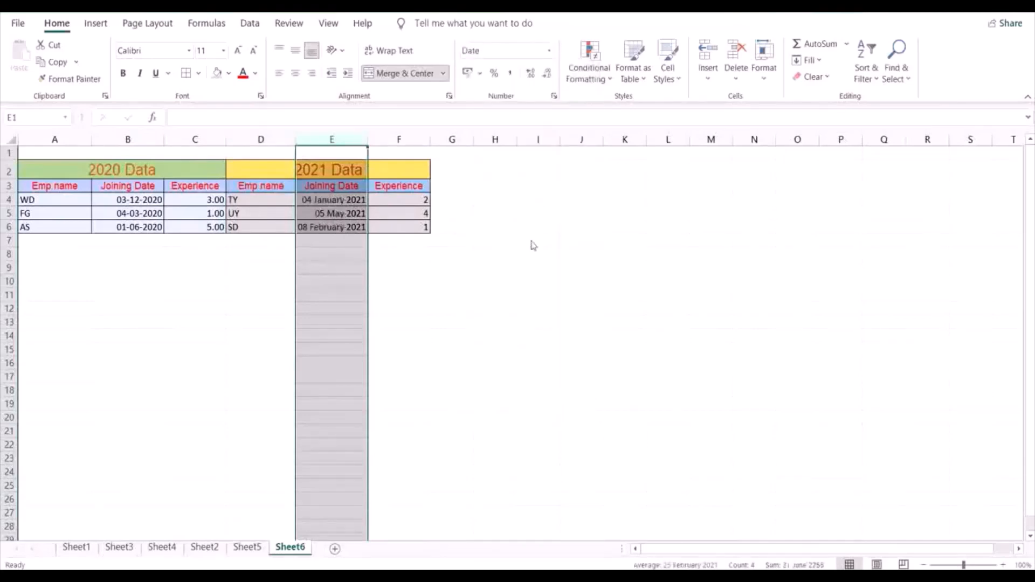
Step: Set the 2021 Experience column F to the Number format and deselect the column
click(414, 139)
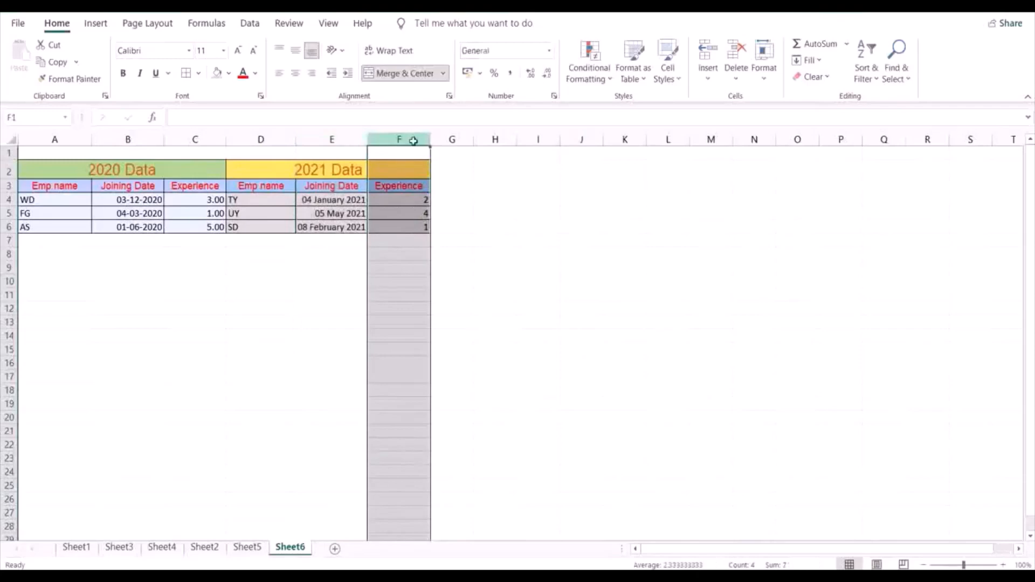
click(549, 53)
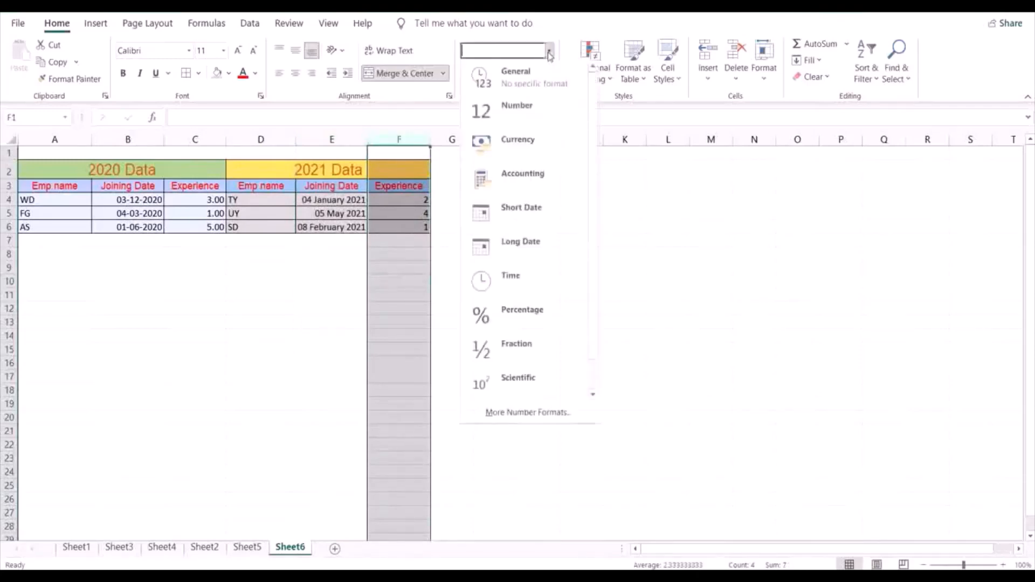
click(533, 114)
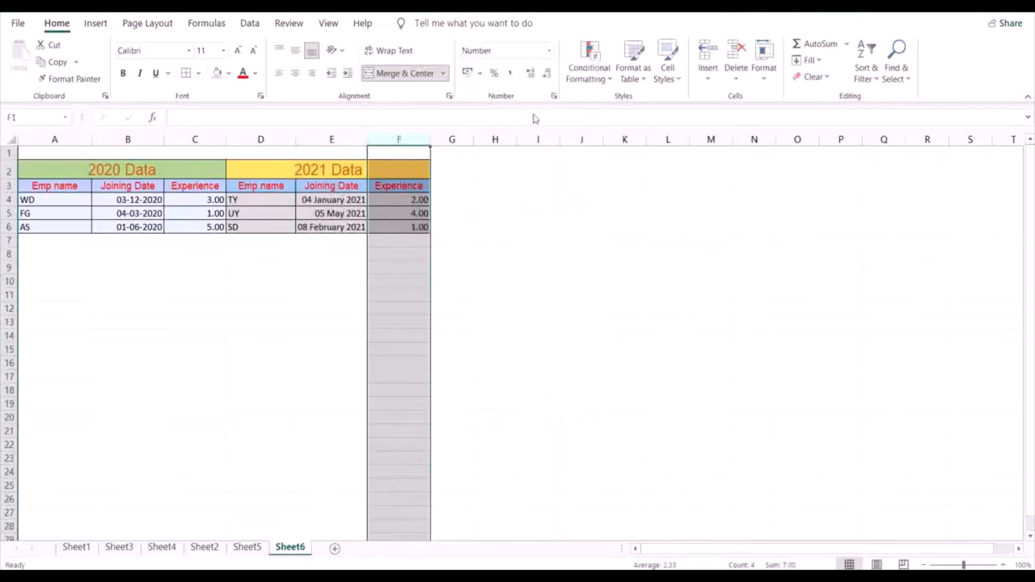
click(511, 323)
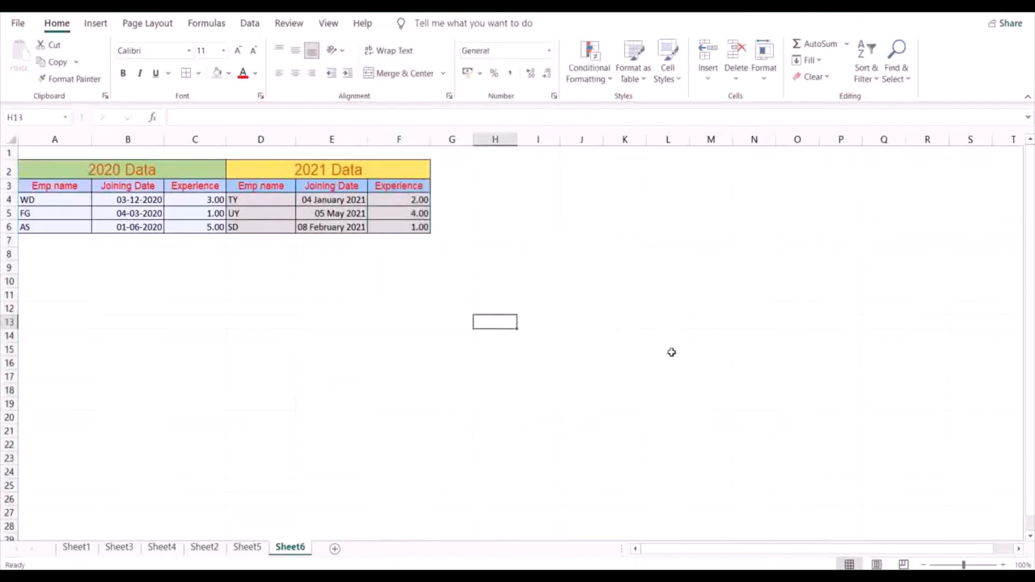